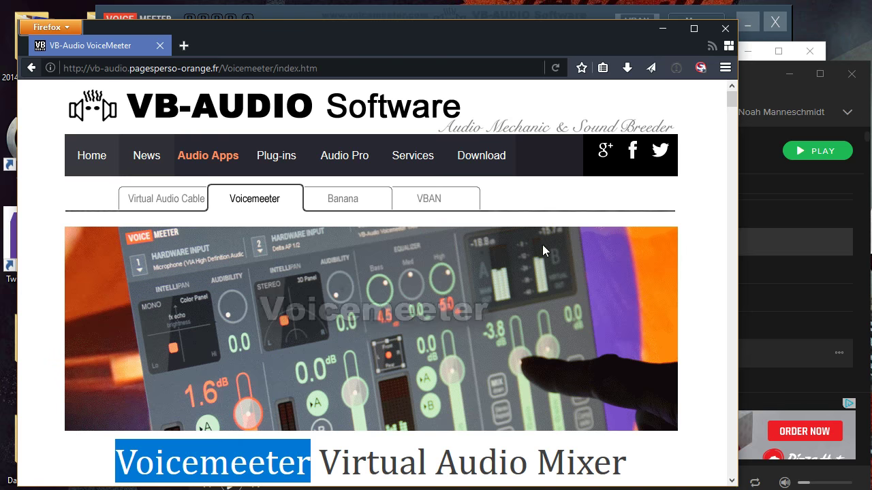
- Look through the Voicemeeter web page down to the license pricing and download sections, marking the recommended license price
scroll(519, 305, down, 15)
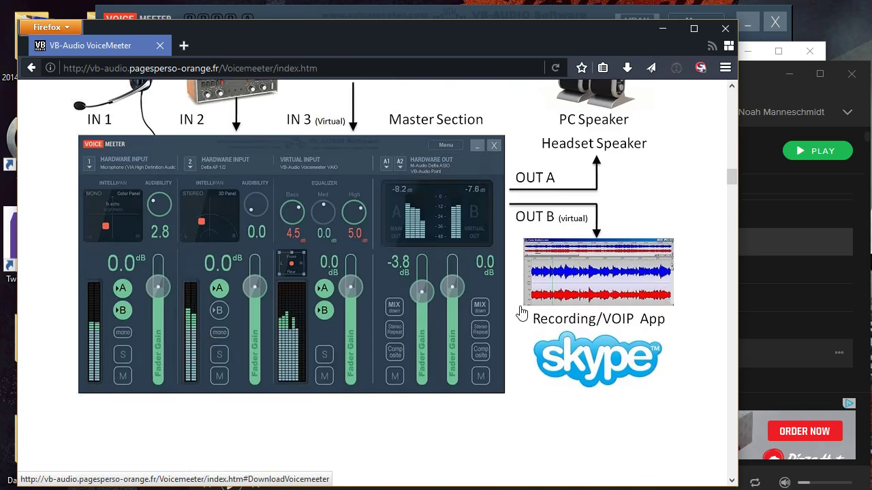
scroll(521, 312, down, 20)
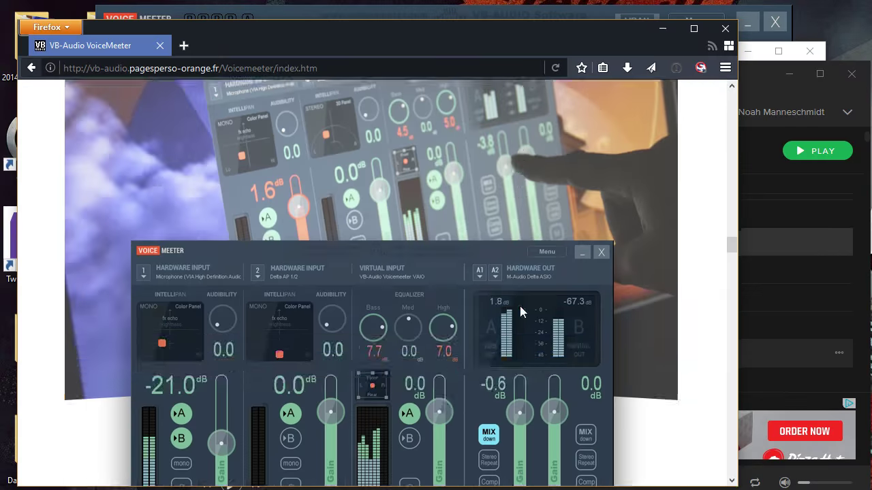
scroll(511, 286, down, 4)
scroll(491, 286, up, 4)
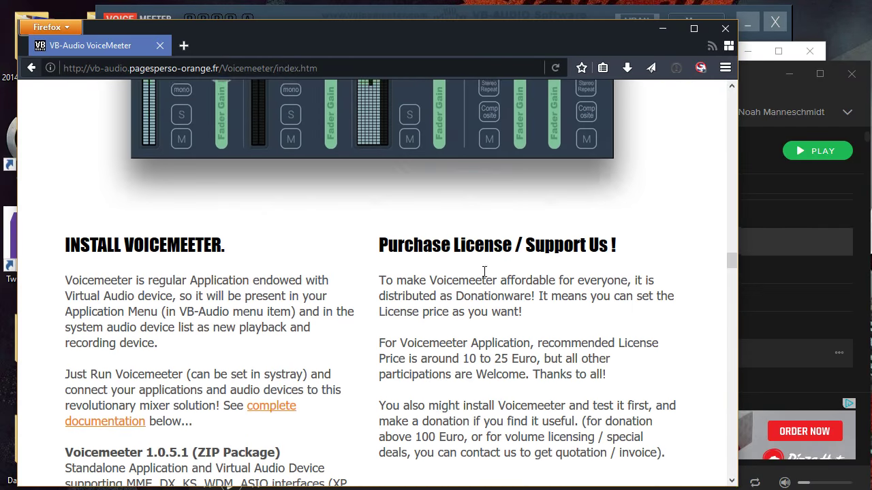
scroll(477, 297, down, 2)
scroll(477, 298, down, 2)
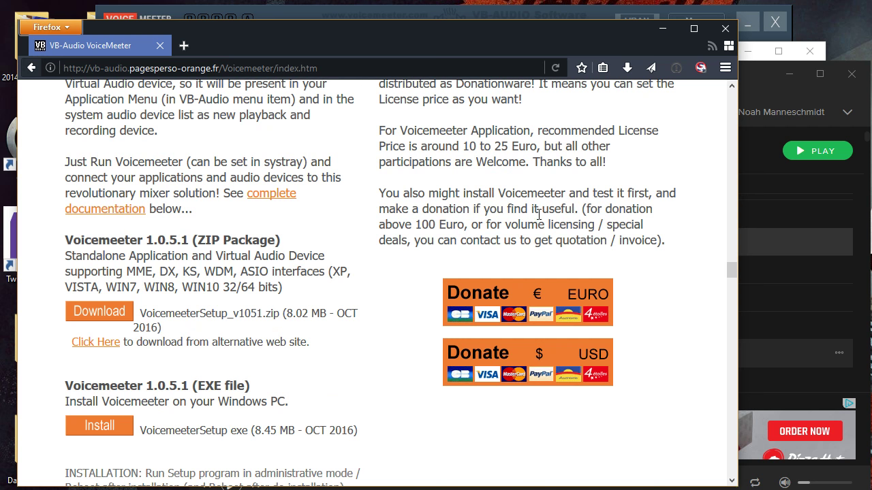
drag(451, 149, 532, 146)
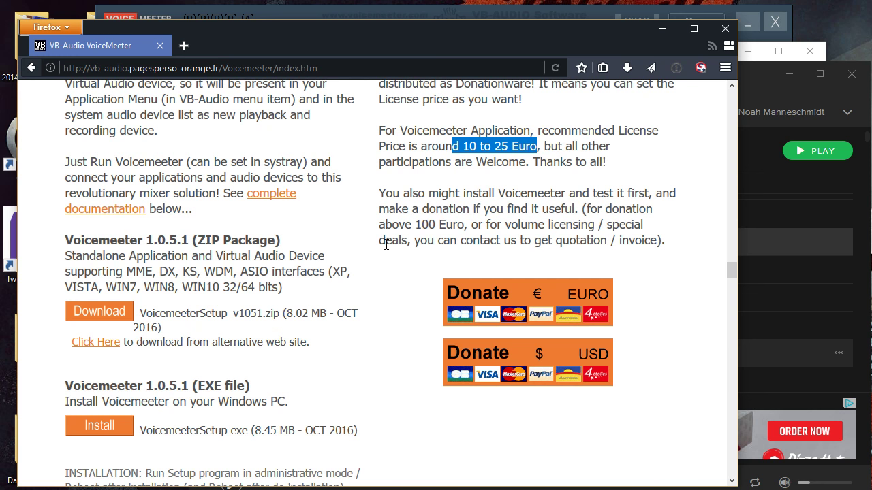
scroll(279, 279, down, 3)
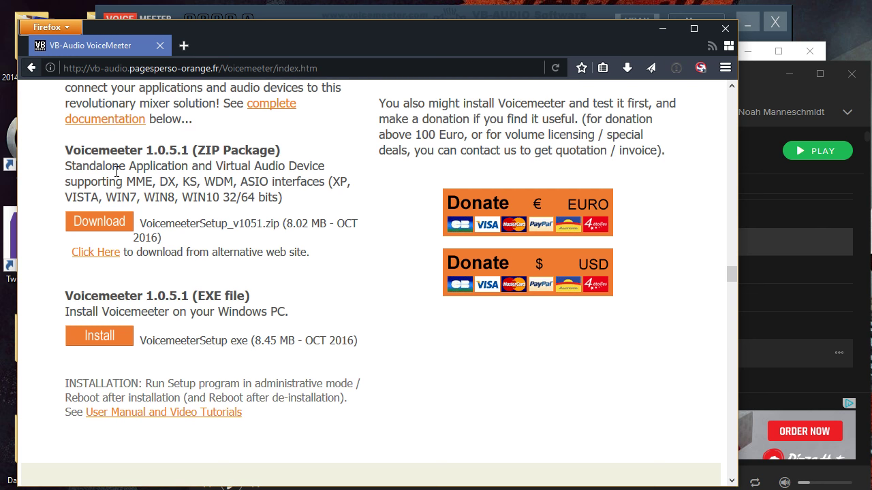
- Examine the ZIP package and EXE installer options for Voicemeeter 1.0.5.1
drag(66, 152, 191, 148)
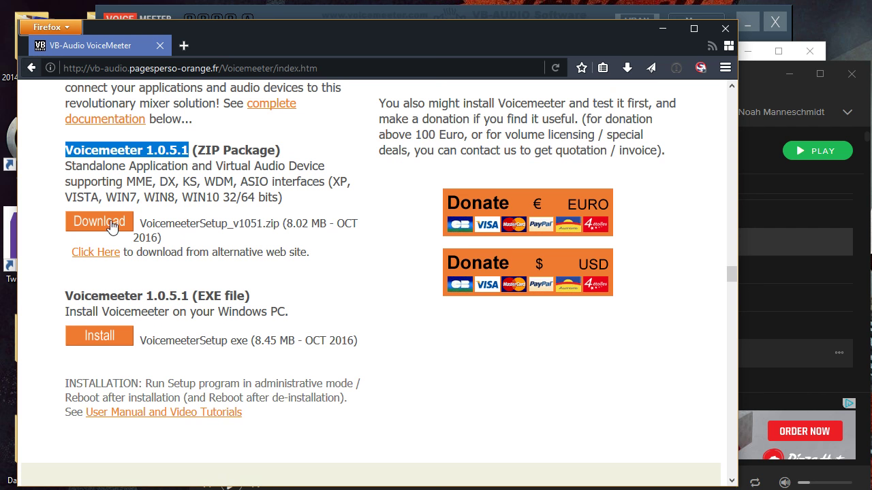
click(105, 340)
click(126, 185)
drag(182, 223, 284, 225)
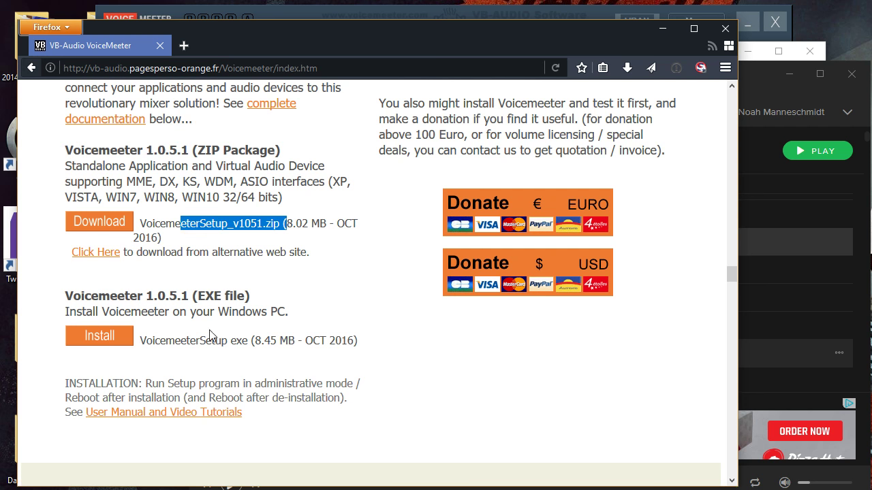
drag(180, 340, 227, 341)
click(228, 337)
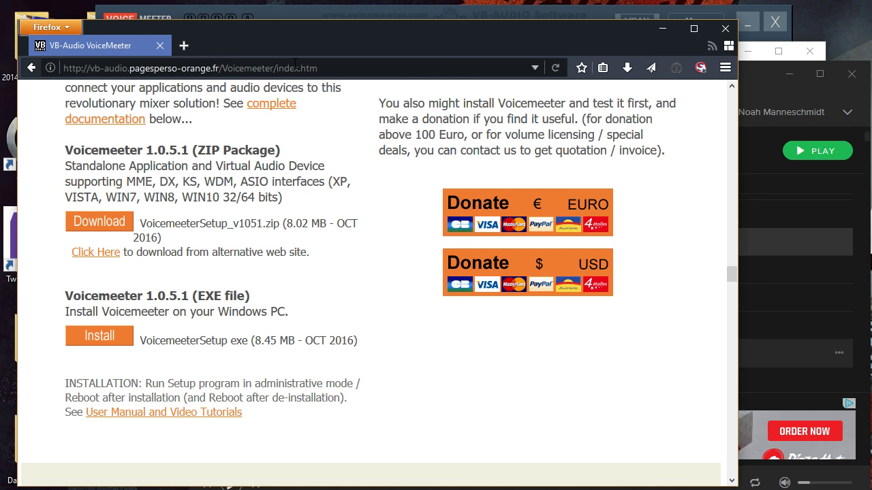
- Open the Windows Sound settings and inspect the VoiceMeeter entries among the playback and recording devices
click(99, 222)
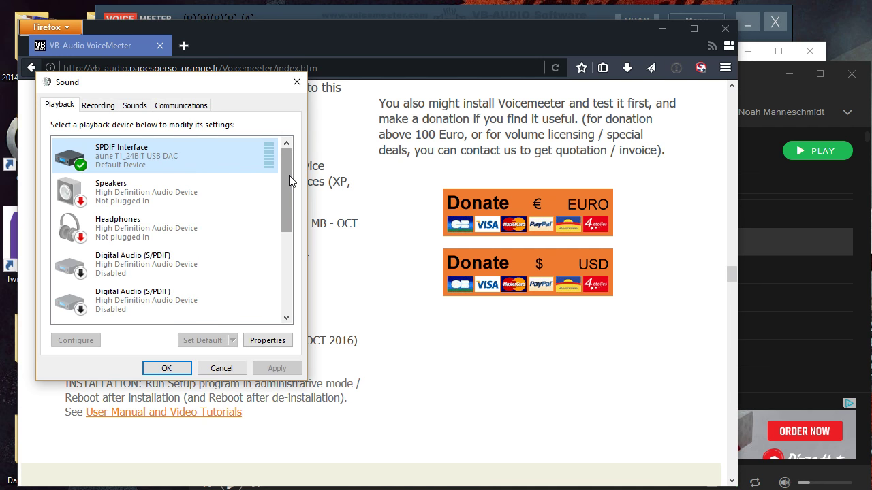
drag(289, 175, 287, 293)
click(116, 311)
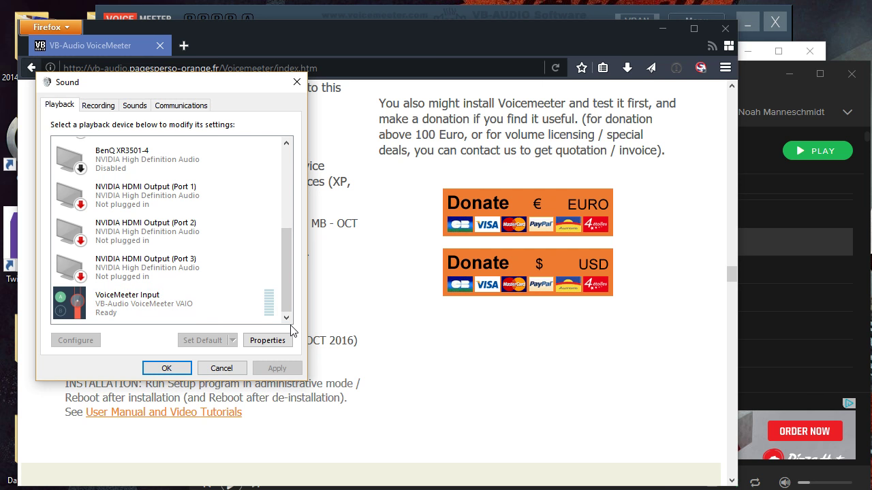
click(98, 107)
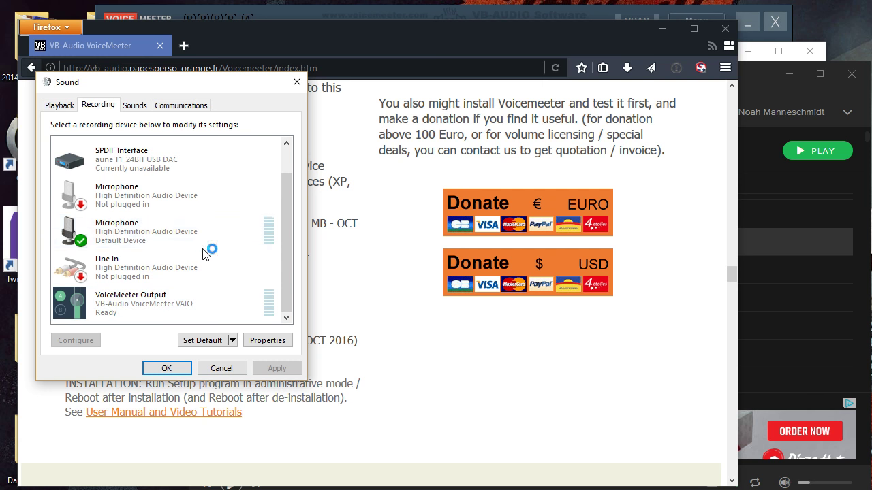
click(58, 107)
- Switch to VoiceMeeter and check the list of devices available for hardware input 1
click(301, 17)
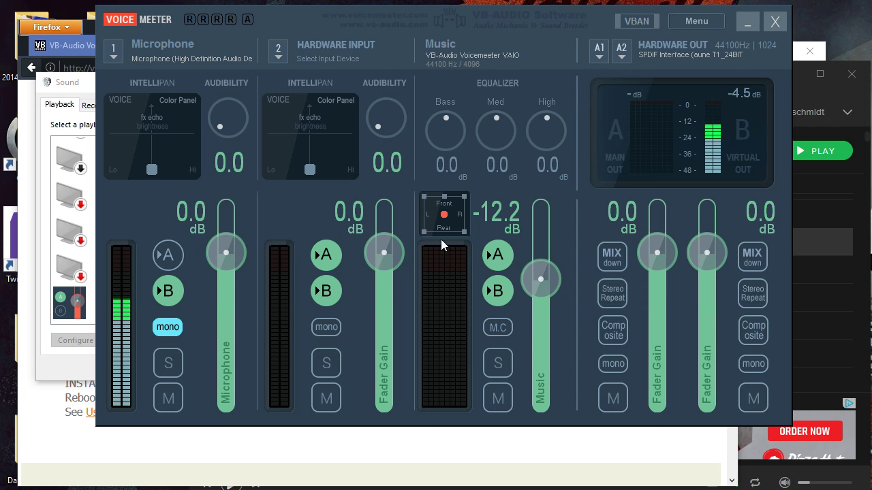
click(112, 58)
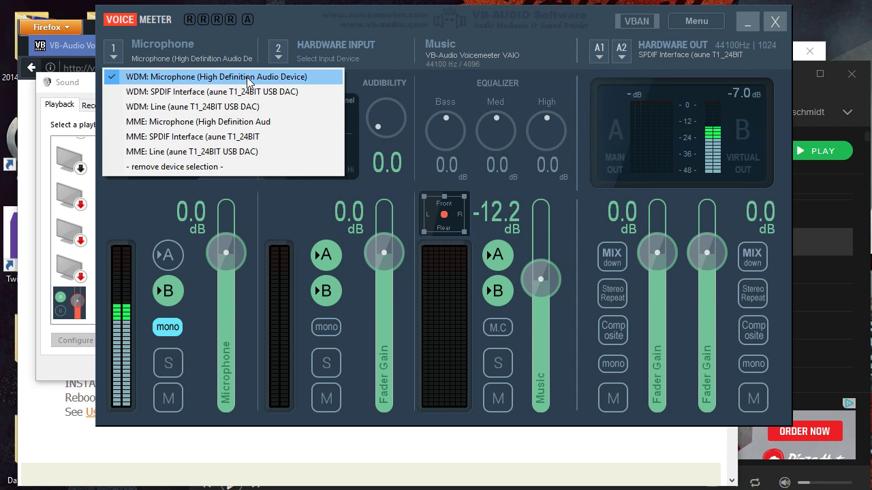
click(266, 31)
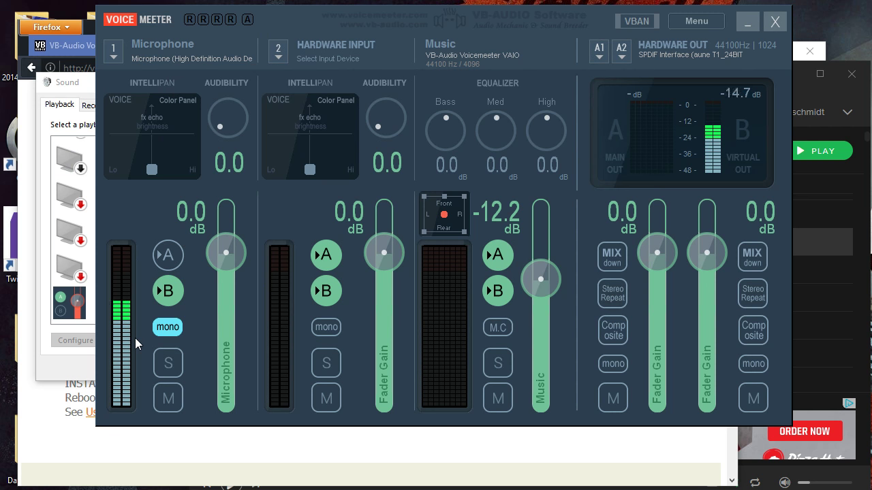
- Open the name labels of hardware input 1 and the virtual input, keeping the names Microphone and Music
click(154, 44)
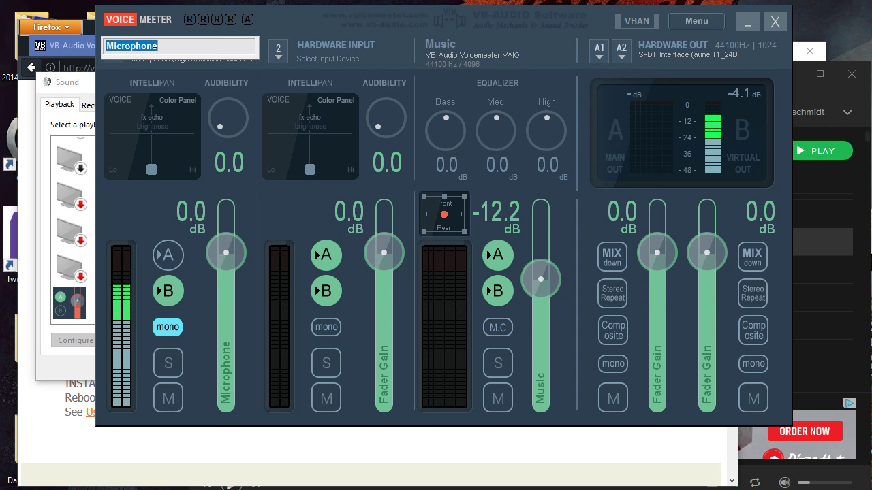
key(Return)
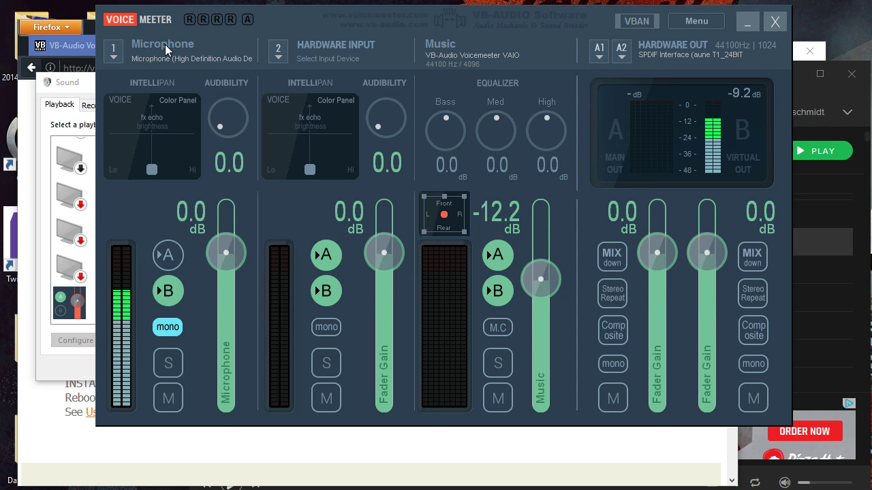
click(453, 43)
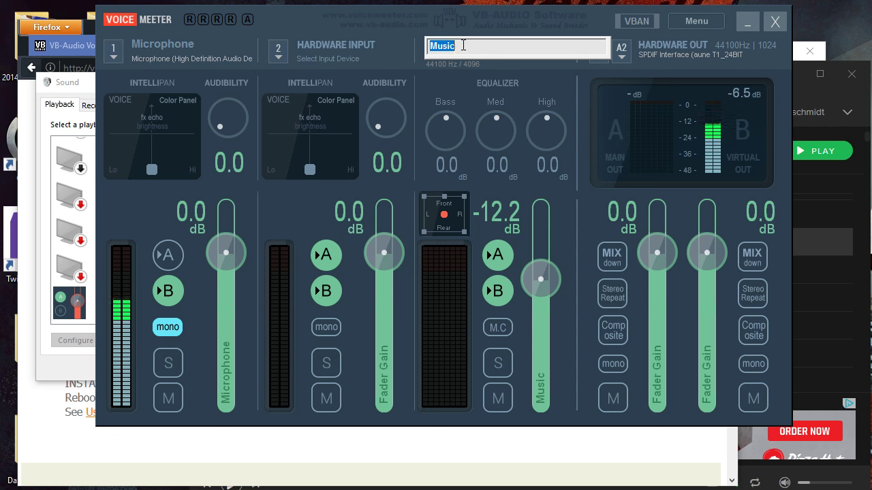
key(Return)
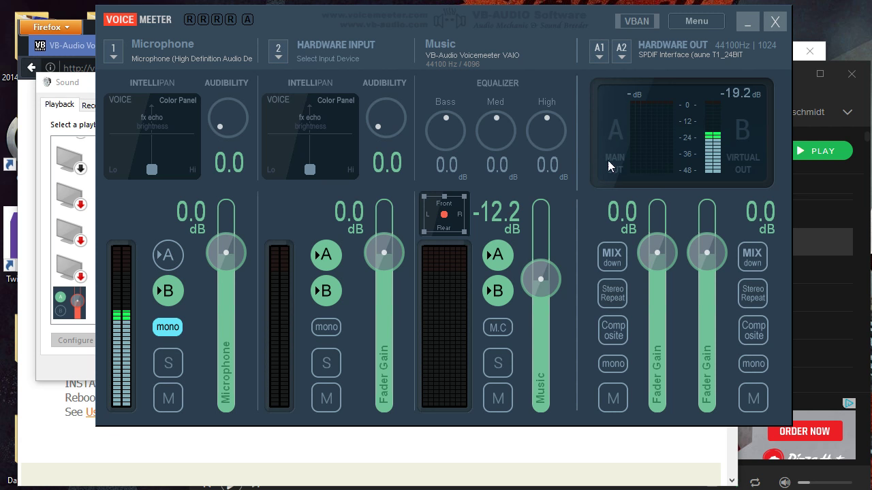
- Check the list of devices available for hardware output A1, leaving the selection as it is
click(600, 53)
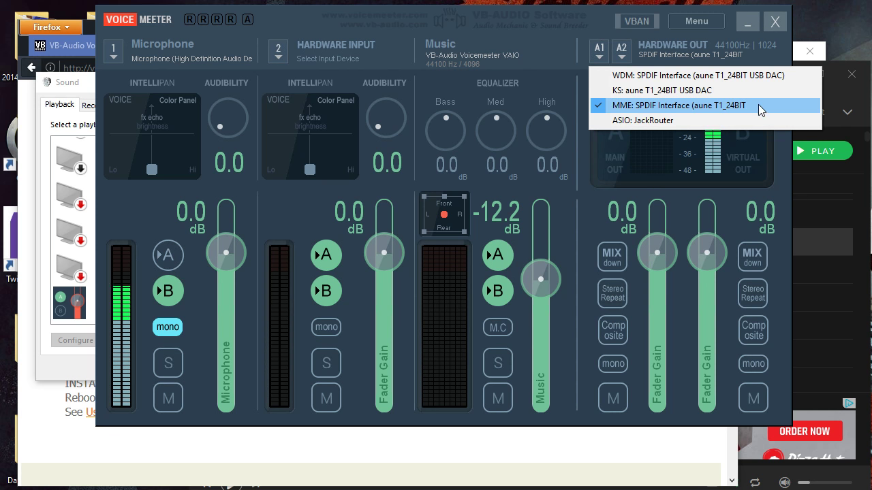
click(607, 178)
click(871, 85)
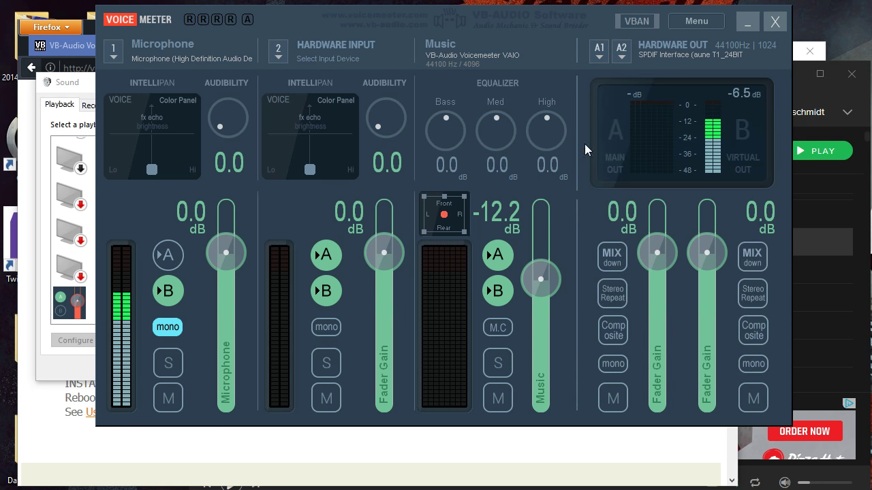
- Toggle routing to output A on and off for the Microphone strip, and off and on for the Music strip
click(167, 256)
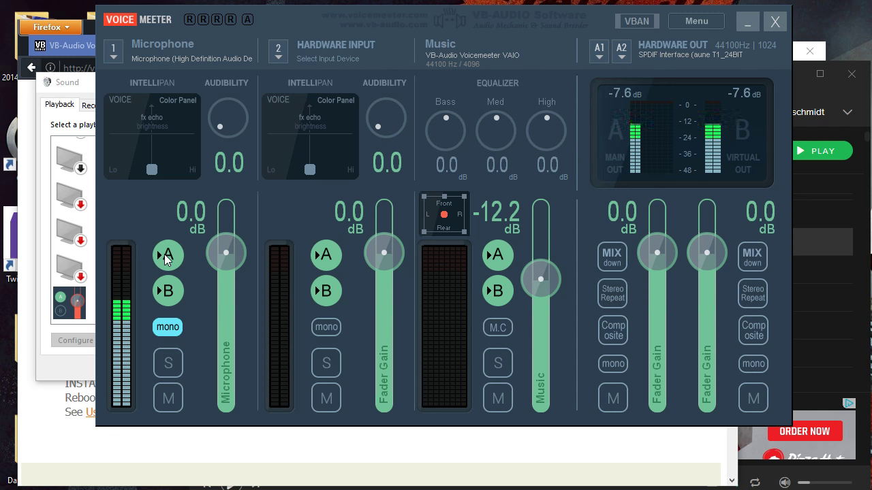
click(165, 255)
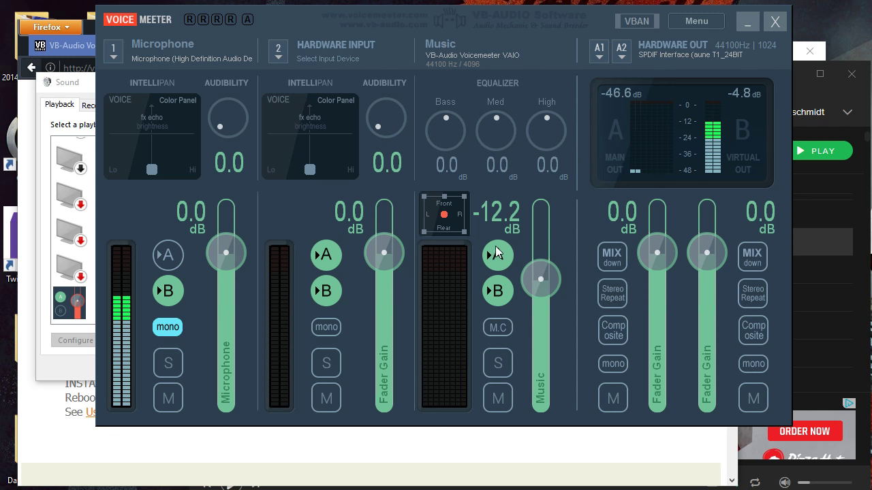
click(496, 251)
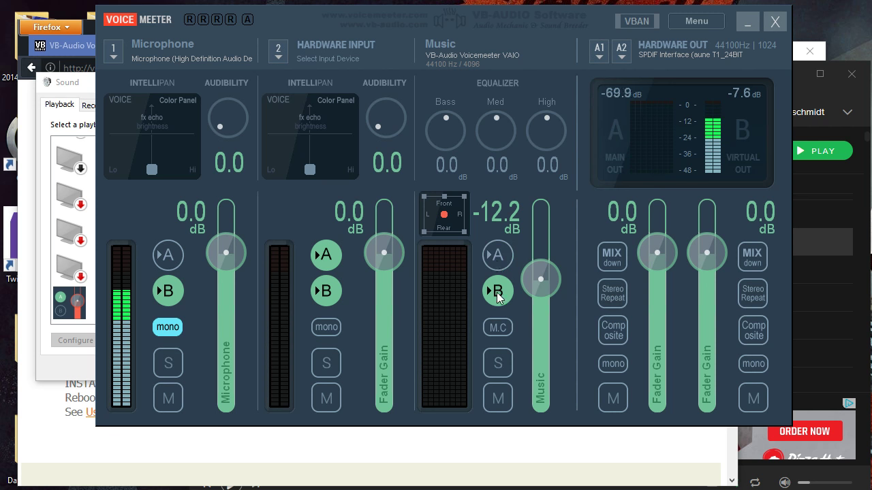
click(498, 257)
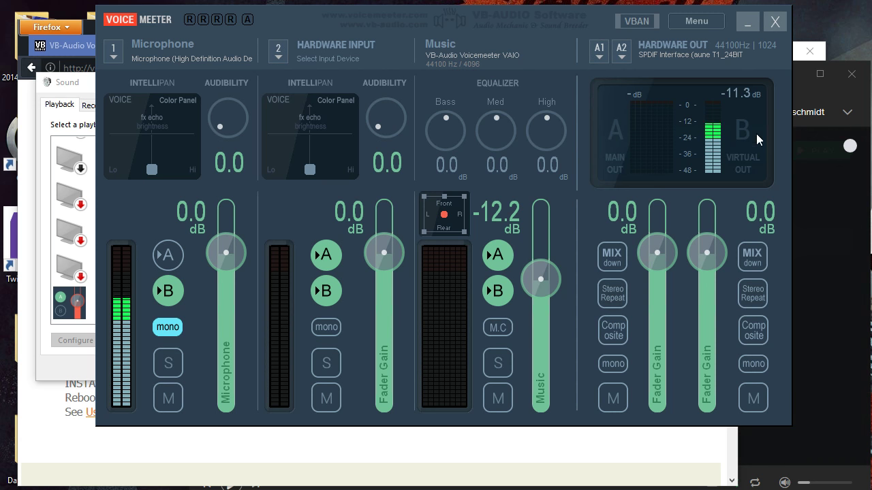
- Make VoiceMeeter Input the default playback device in the Windows Sound settings and return to VoiceMeeter
click(82, 87)
drag(286, 269, 286, 188)
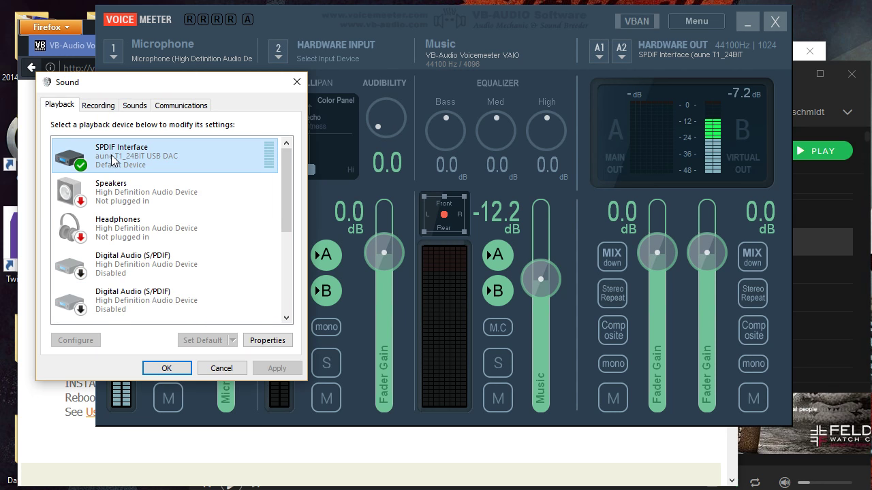
drag(288, 189, 288, 268)
click(142, 306)
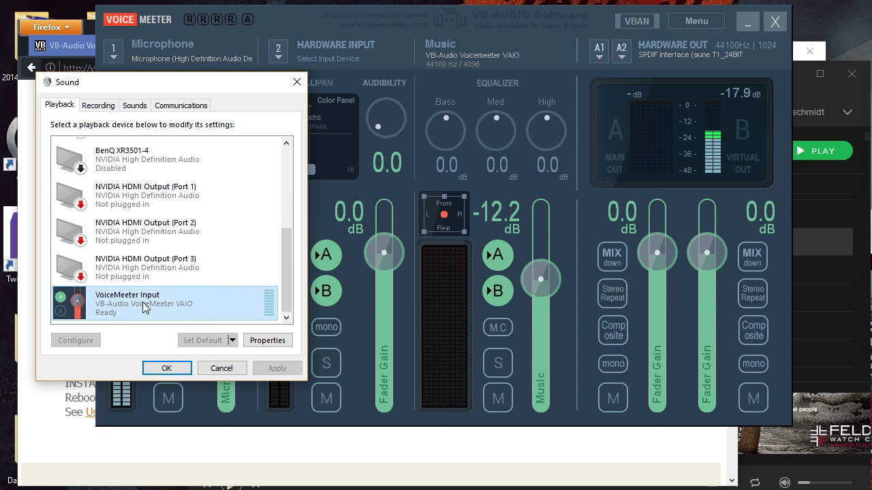
click(197, 340)
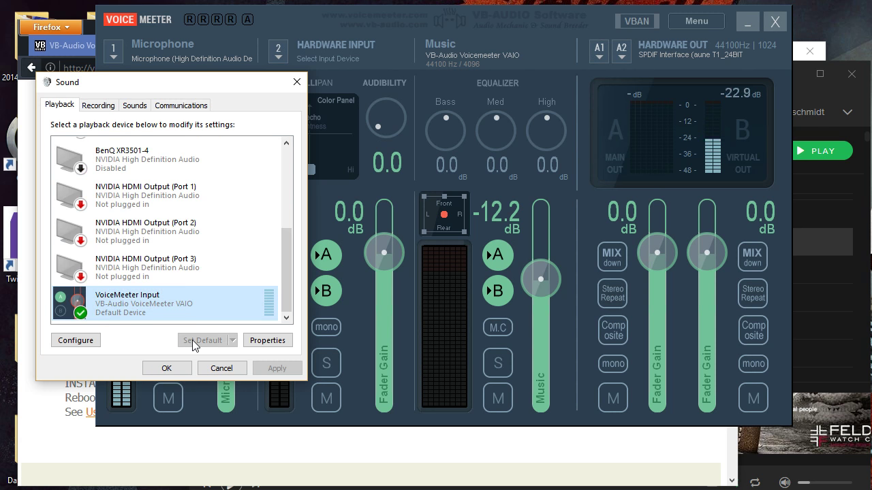
click(583, 418)
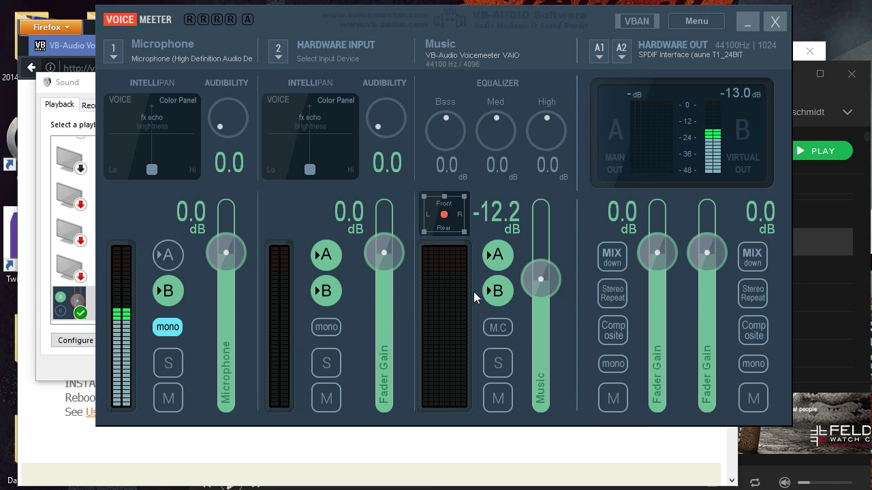
- Play Helix Nebula in Spotify, raise its volume to slightly above half, and return to VoiceMeeter to check the Music level
click(849, 100)
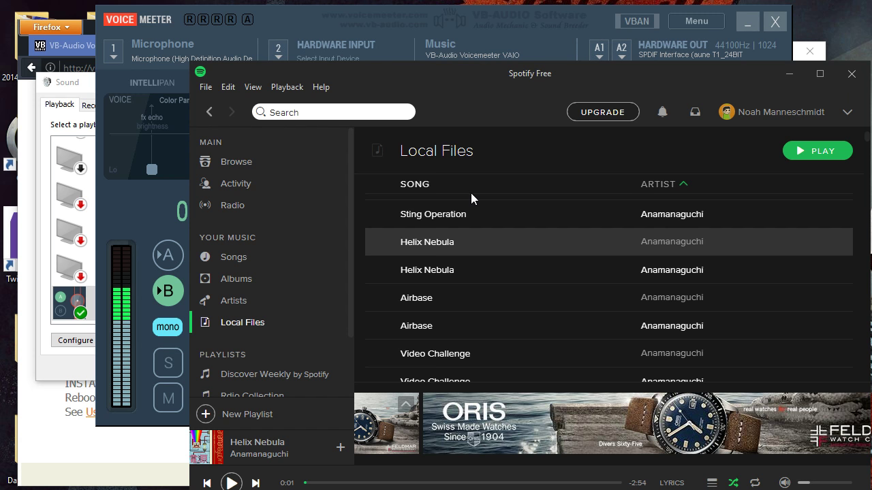
click(377, 244)
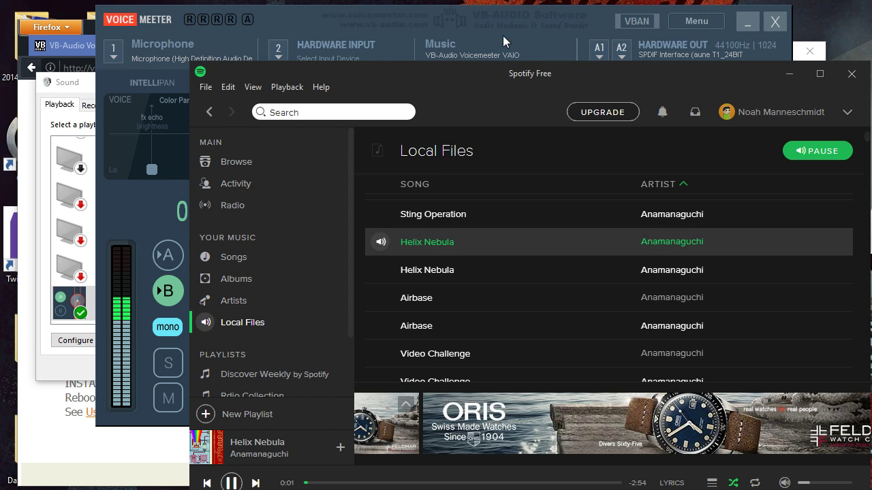
click(558, 49)
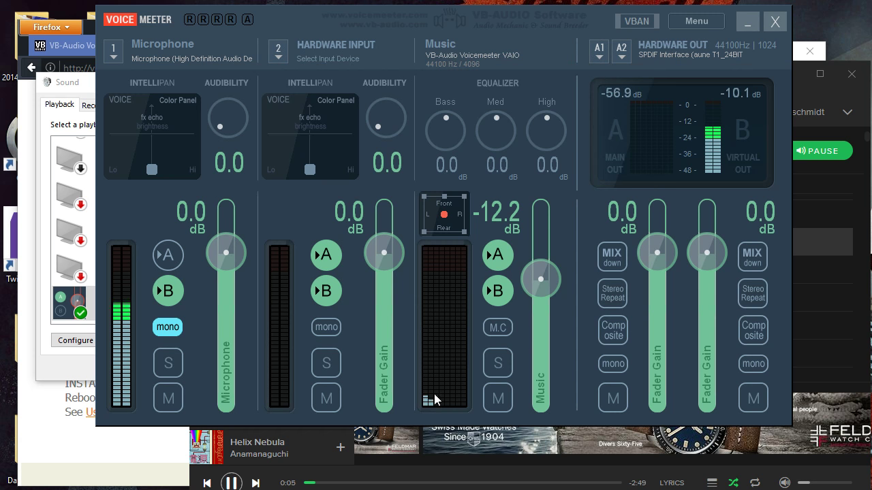
drag(809, 482, 828, 483)
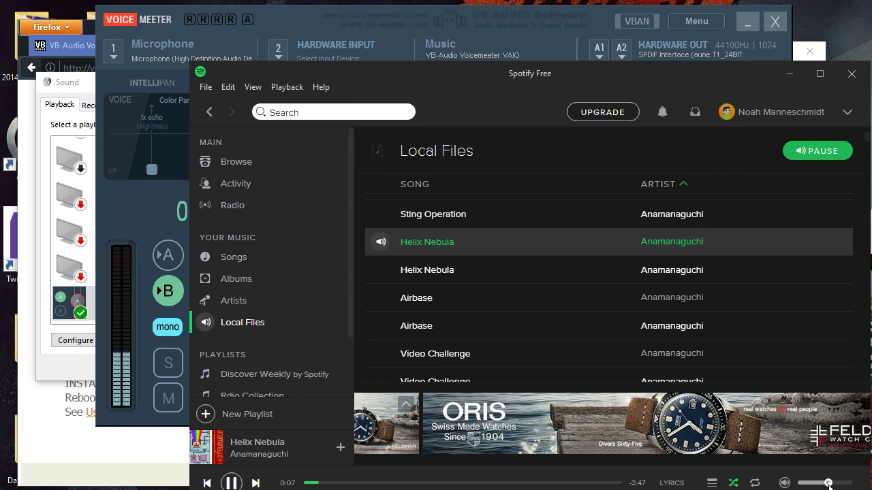
click(605, 24)
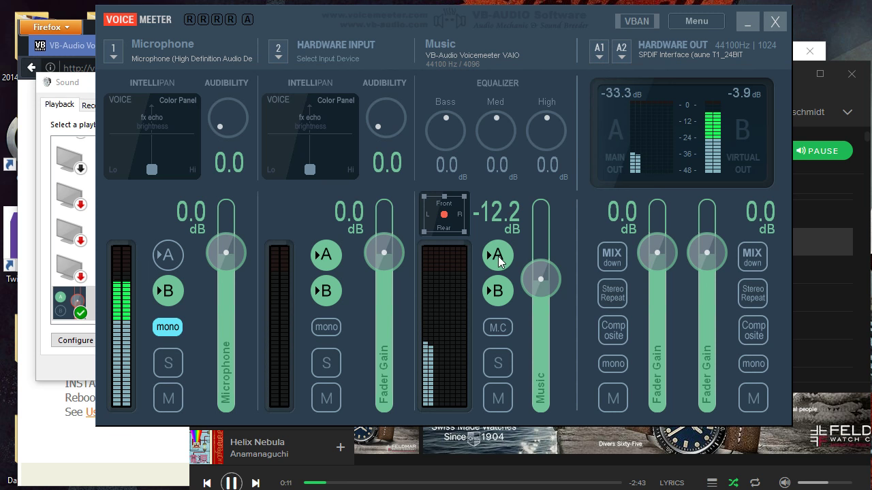
- Turn off output A for the Music strip and bring up the Audio settings of Curse Voice Chat in Chrome
click(497, 258)
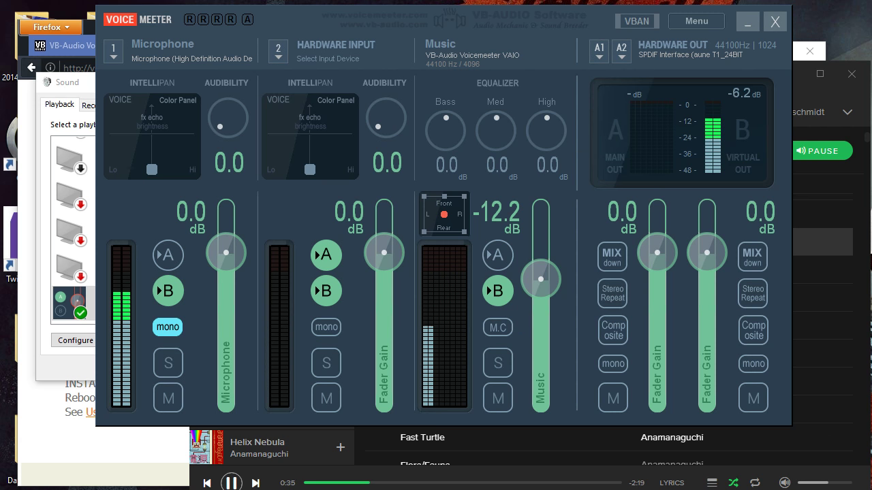
click(116, 489)
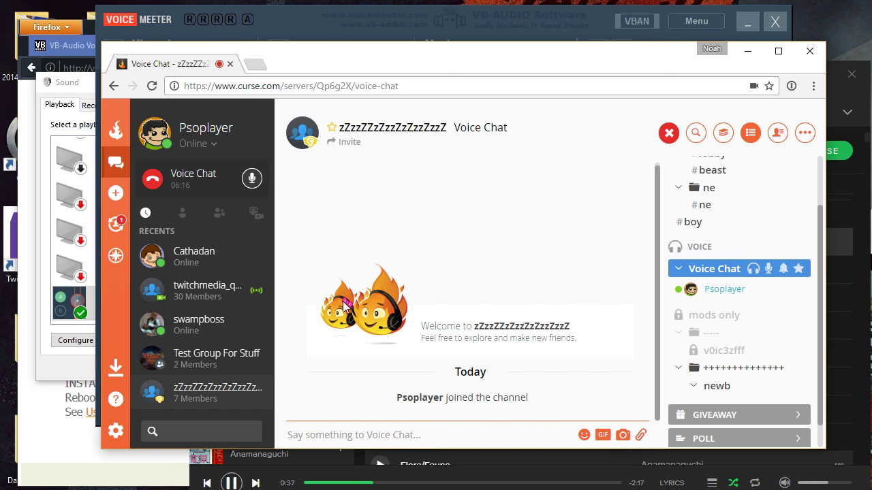
click(115, 431)
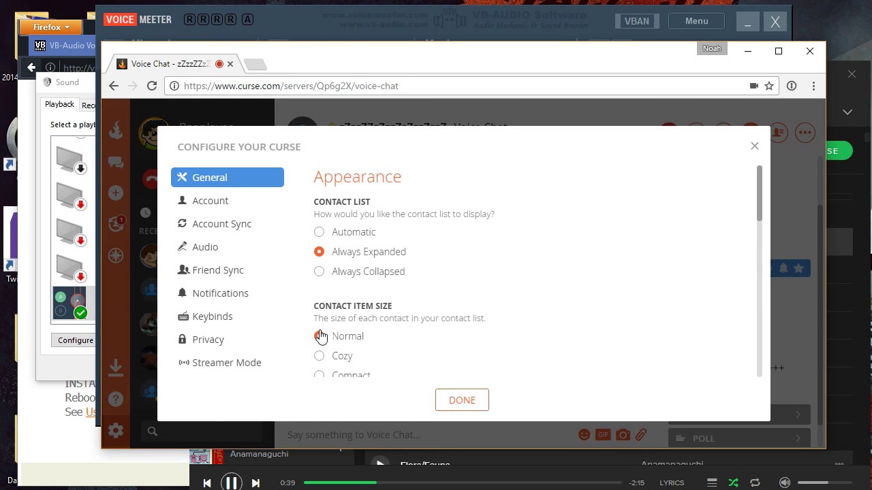
click(259, 250)
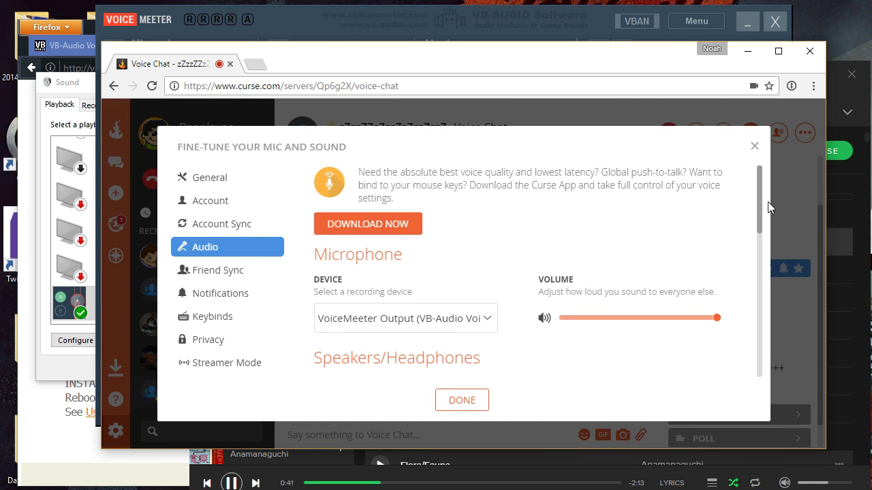
- Check the available microphone recording devices, keeping VoiceMeeter Output, and compare with the VoiceMeeter mixer before returning to Curse's settings
drag(761, 207, 714, 241)
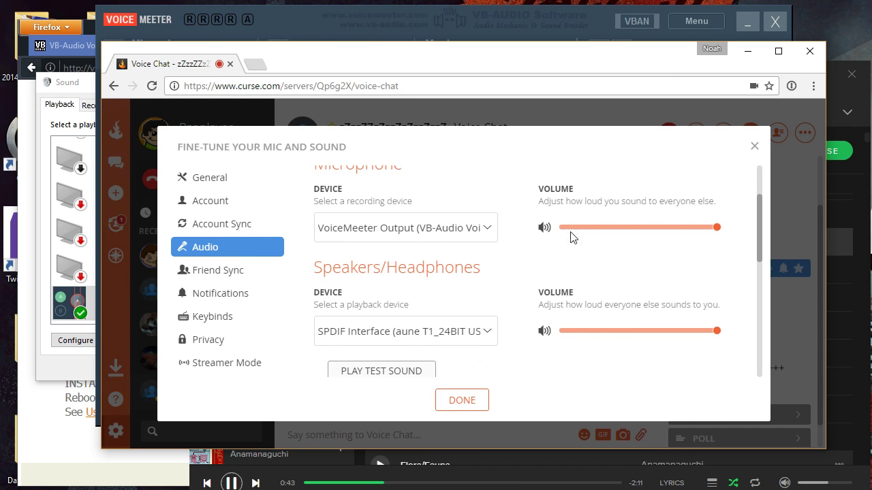
drag(762, 218, 761, 214)
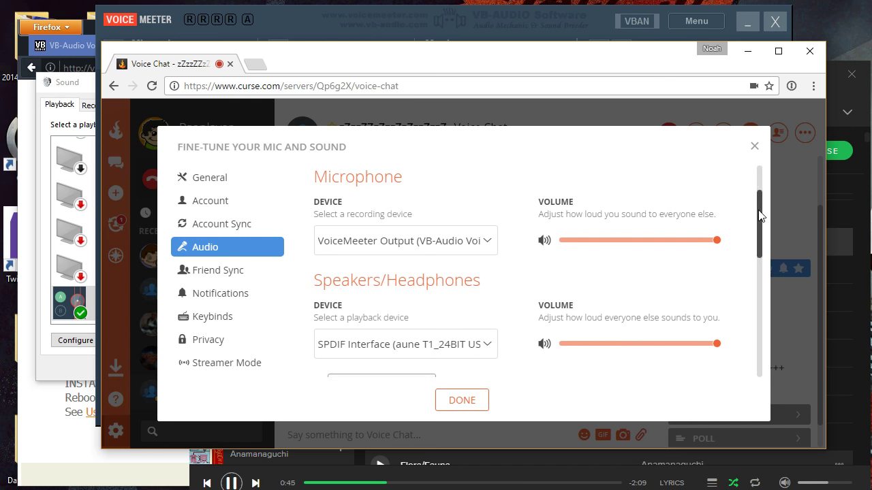
click(411, 250)
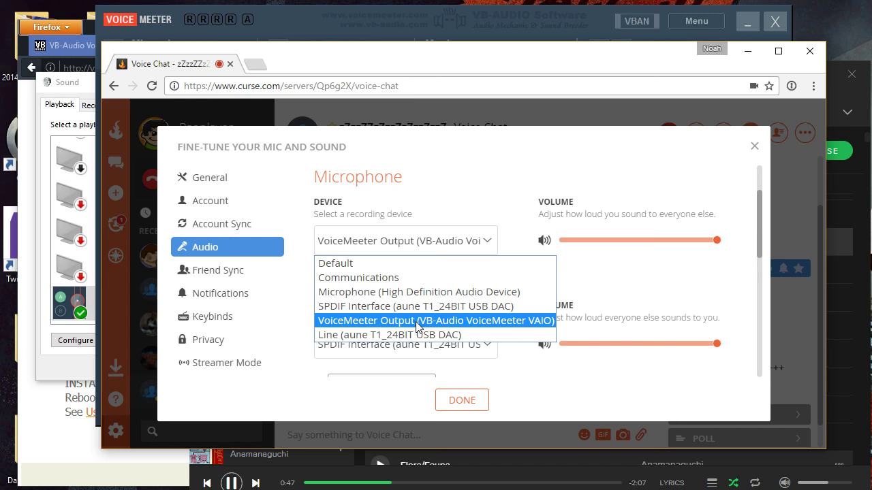
click(512, 173)
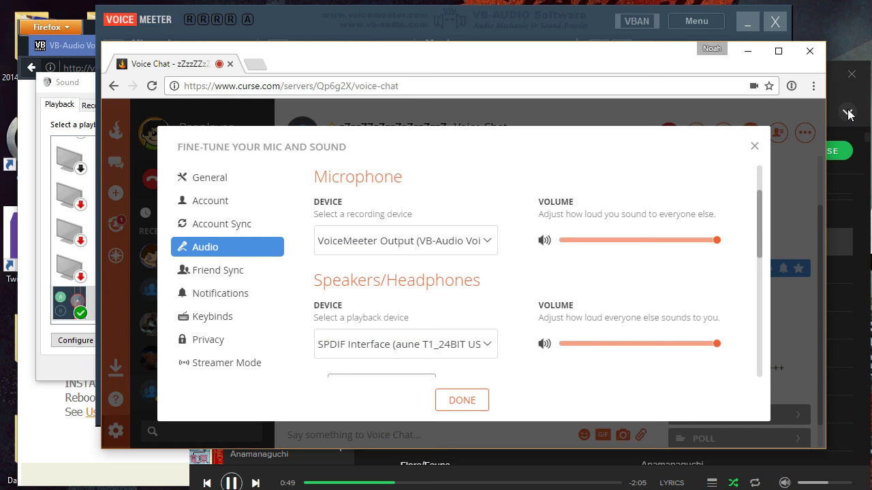
click(623, 38)
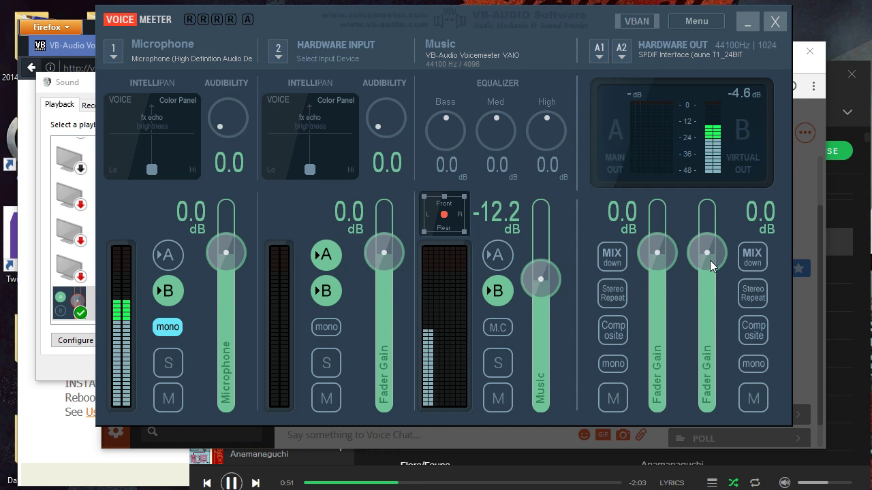
click(815, 73)
- Choose SPDIF Interface (aune T1_24BIT USB DAC) as the playback device for Speakers/Headphones
scroll(437, 291, down, 1)
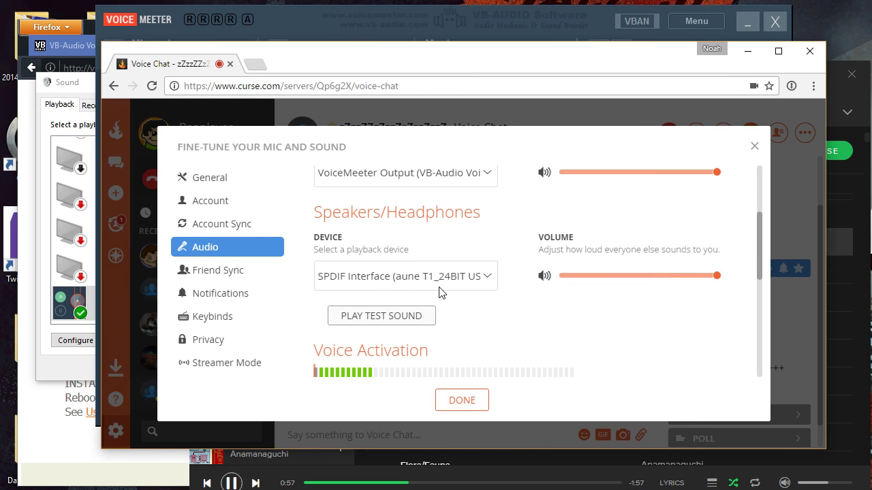
click(353, 277)
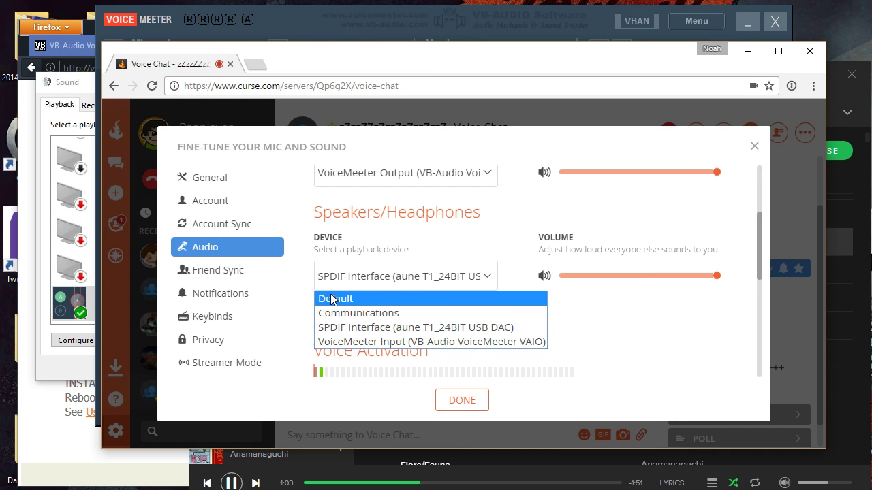
click(387, 330)
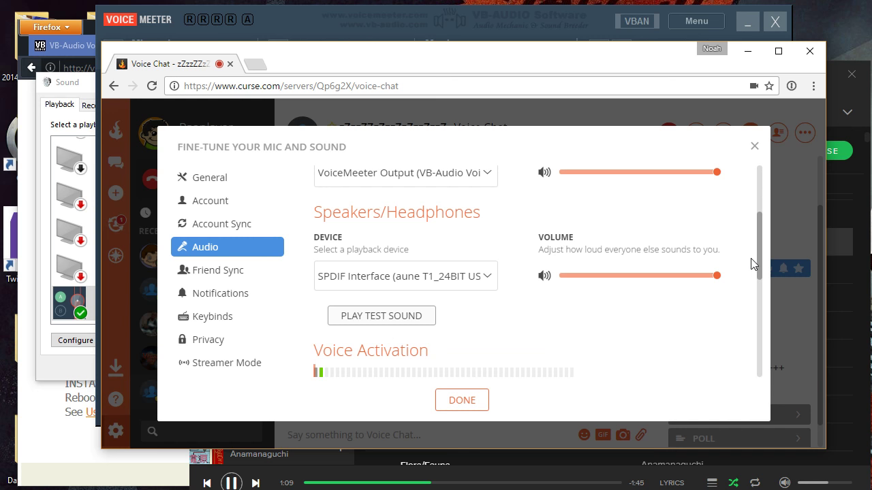
- Disable automatic voice activation adjustment, lower the activation threshold to its minimum so the mic is always active, and finish the settings
drag(761, 262, 761, 304)
click(693, 301)
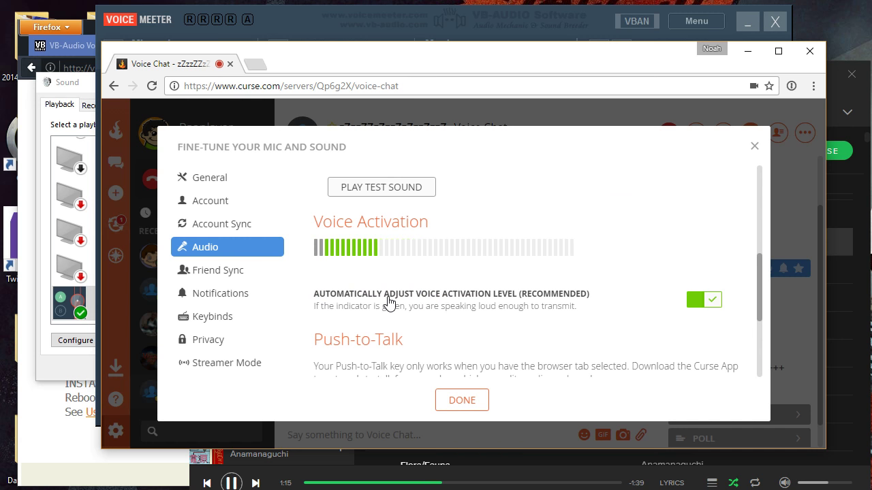
click(544, 300)
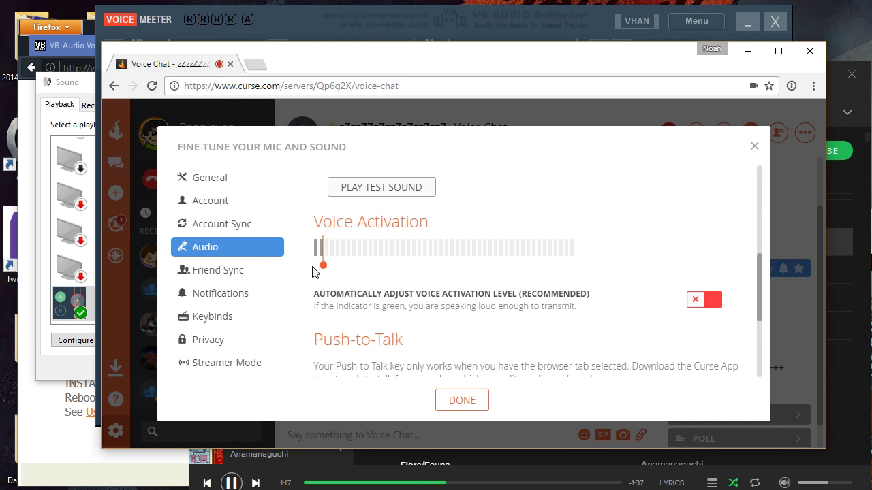
drag(323, 267, 312, 268)
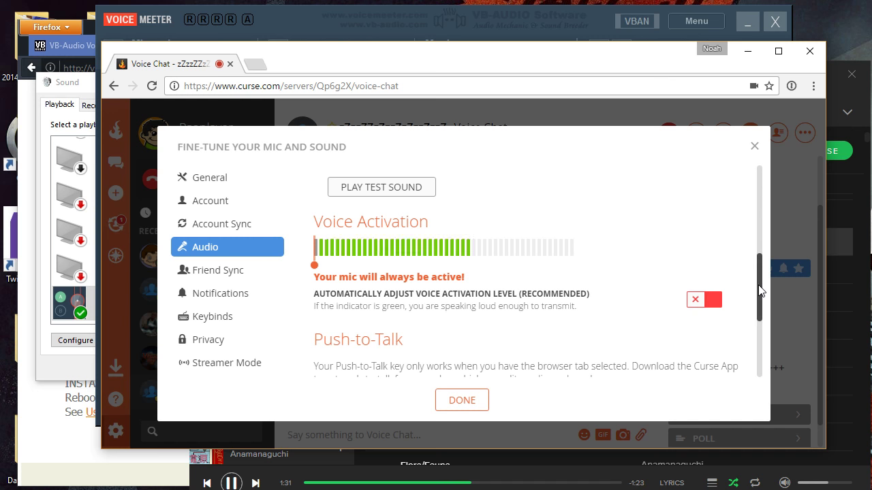
scroll(761, 291, up, 3)
scroll(760, 292, down, 3)
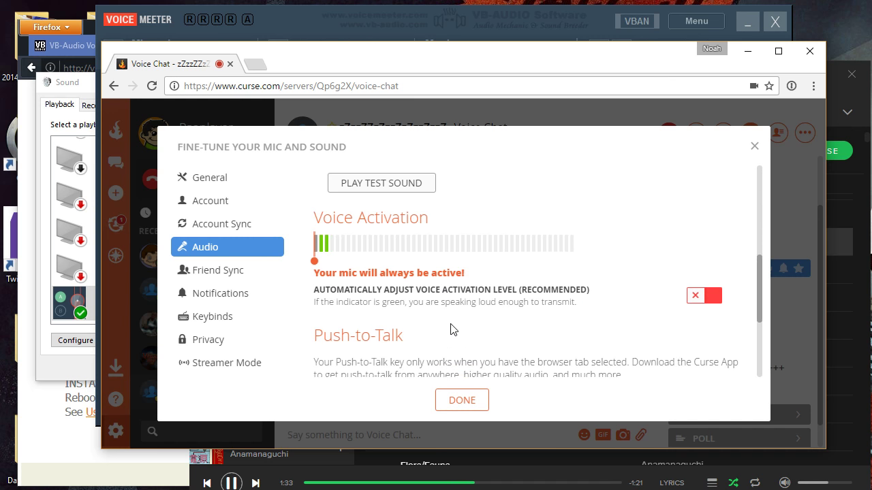
click(462, 403)
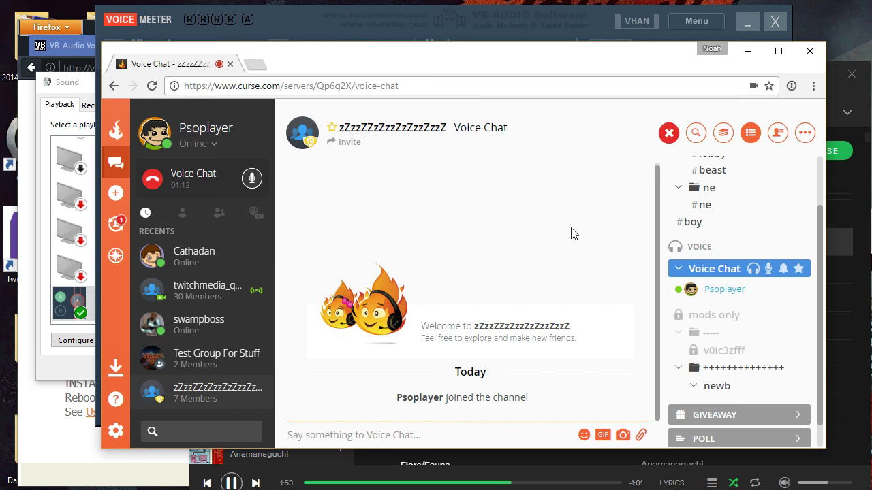
- Return to VoiceMeeter and turn on output A for the Music strip
click(608, 15)
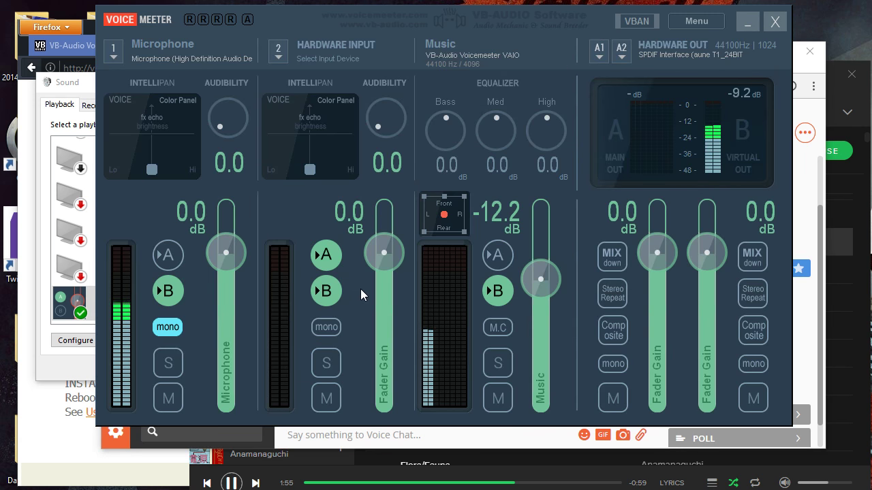
click(498, 258)
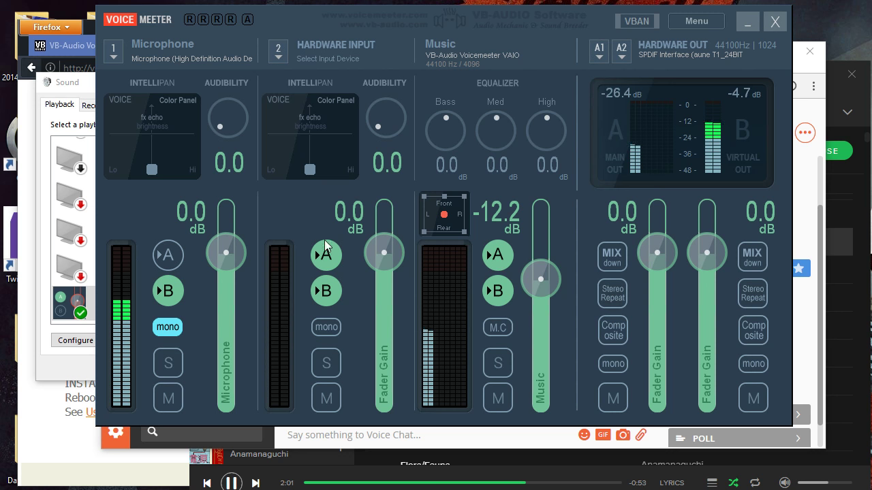
- Try out the Music strip's equalizer knobs for bass and high, and reset them to 0.0 dB
drag(430, 132, 441, 160)
drag(554, 137, 479, 149)
double_click(446, 138)
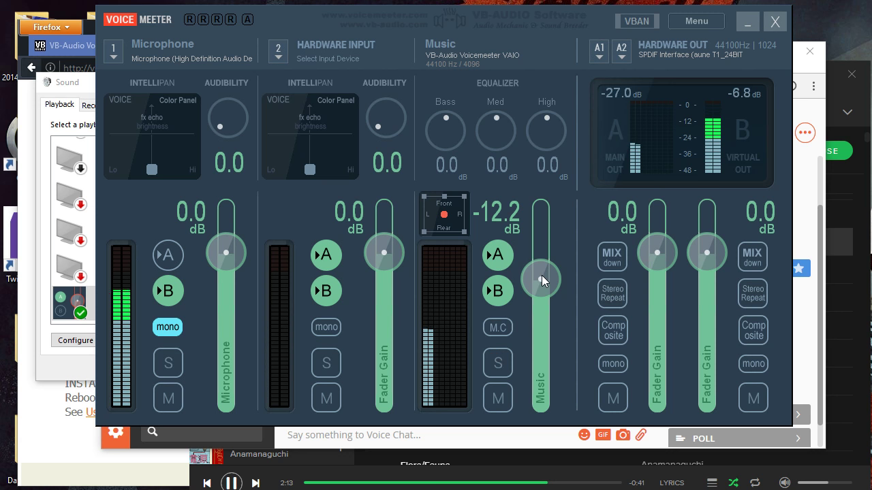
- Lower the Music strip's fader to about -35.1 dB
drag(541, 277, 547, 325)
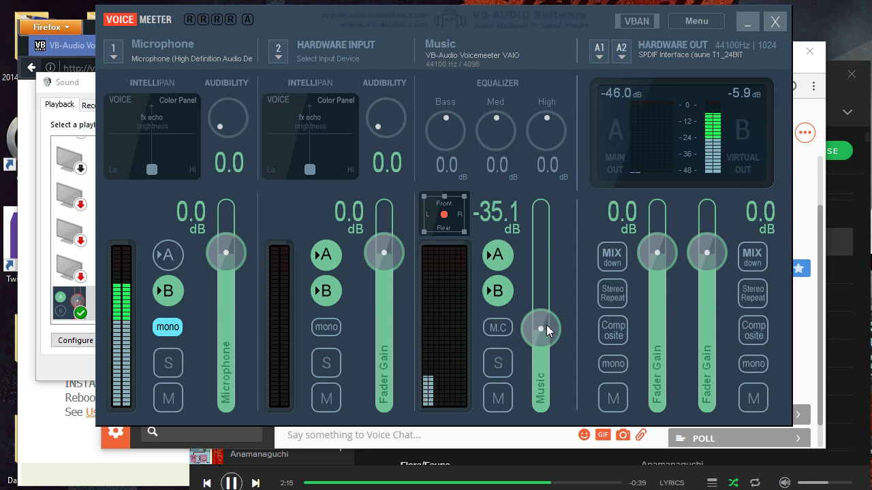